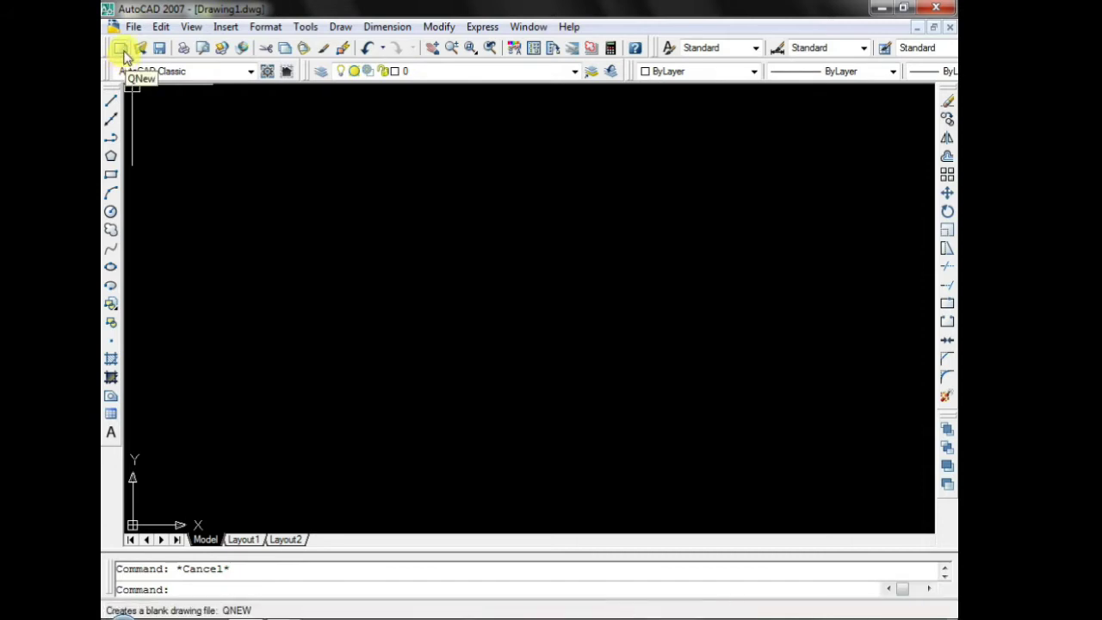
Start a new drawing and examine the previews of the acad and Gb templates, along with other templates listed nearby.
click(121, 49)
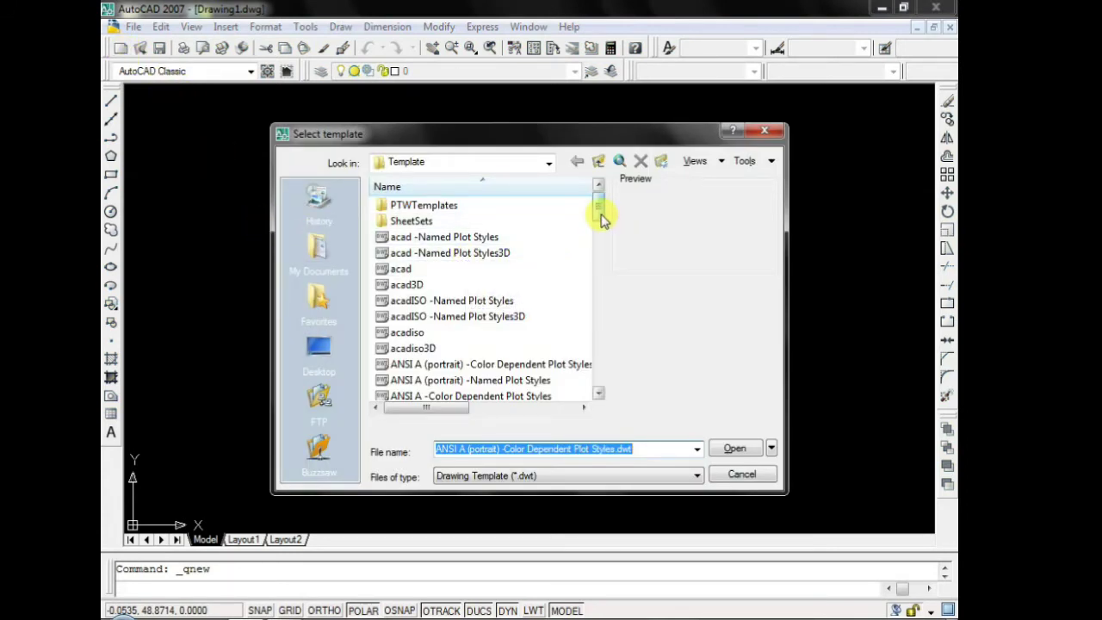
click(416, 270)
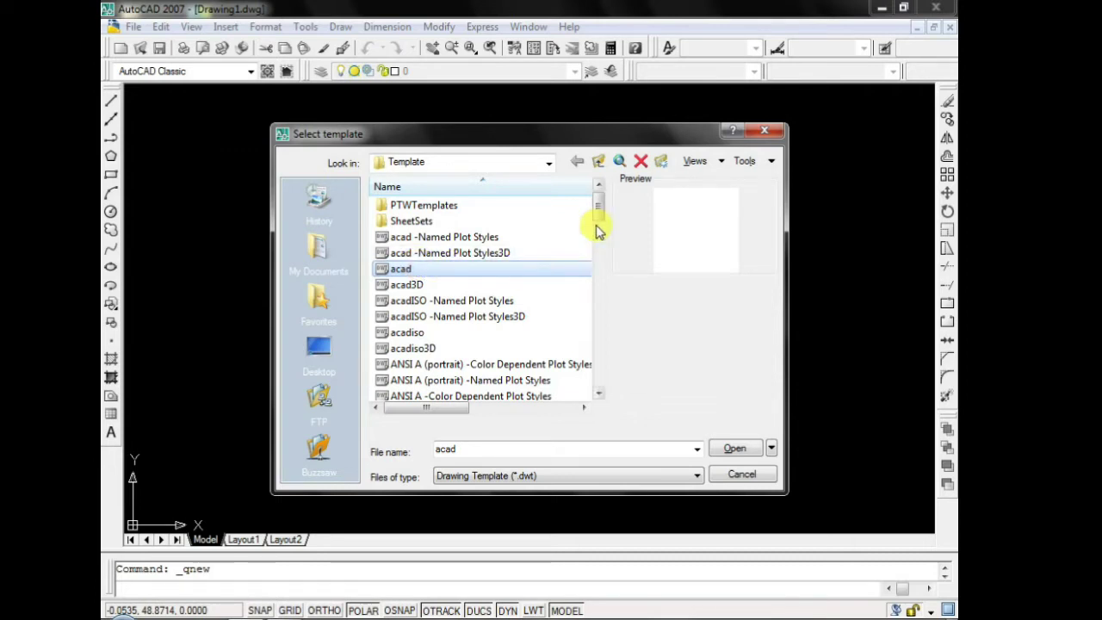
drag(601, 211, 597, 312)
click(477, 317)
click(474, 284)
click(468, 253)
click(465, 221)
click(454, 284)
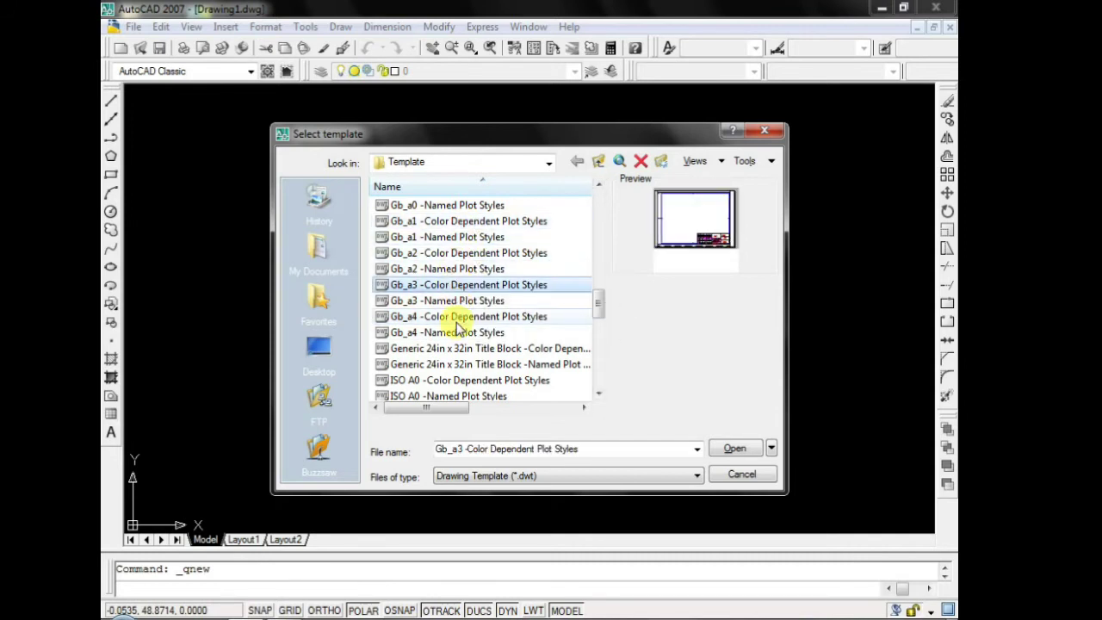
click(455, 316)
click(455, 348)
click(463, 379)
click(460, 364)
click(461, 348)
click(461, 301)
click(462, 269)
click(463, 253)
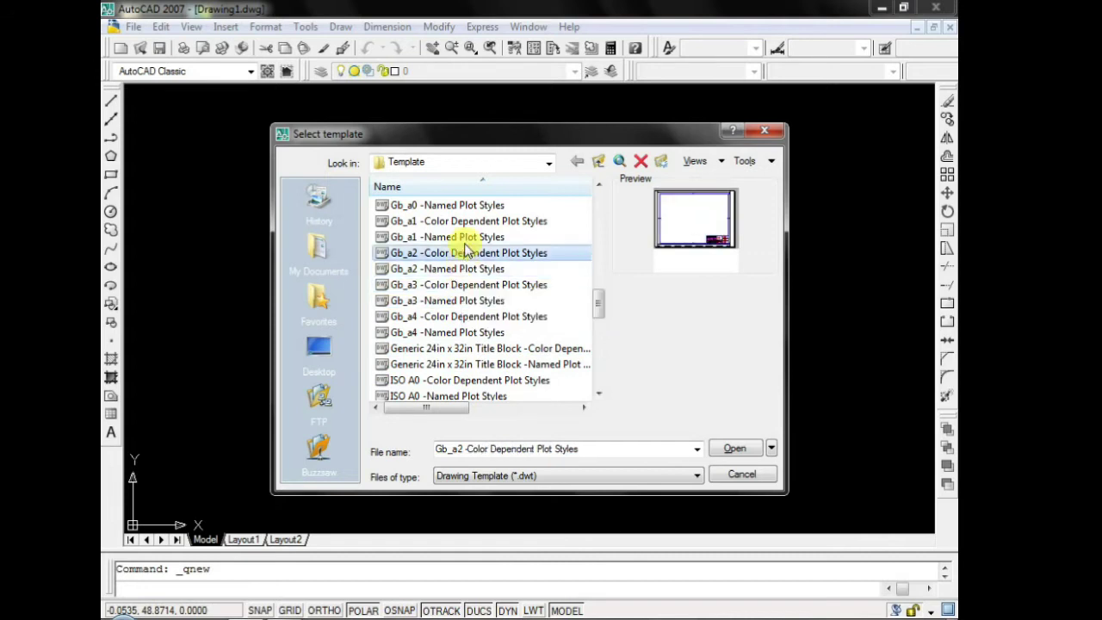
click(455, 237)
click(457, 208)
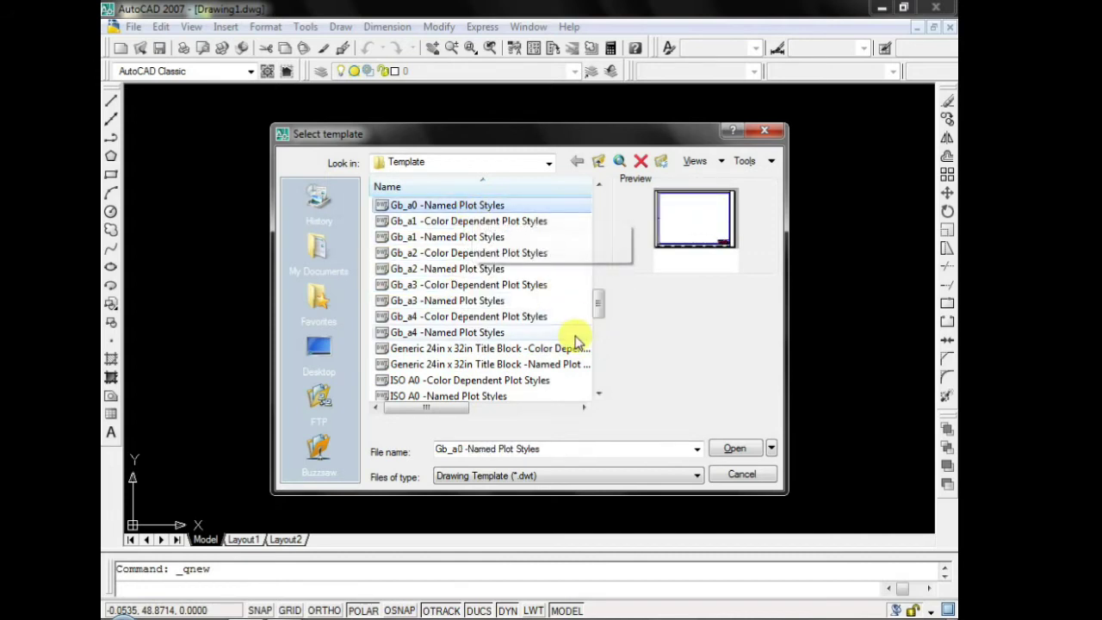
Examine the previews of the DIN drawing templates in the template list.
drag(598, 304, 603, 274)
click(457, 301)
click(476, 333)
click(461, 301)
click(480, 252)
click(470, 285)
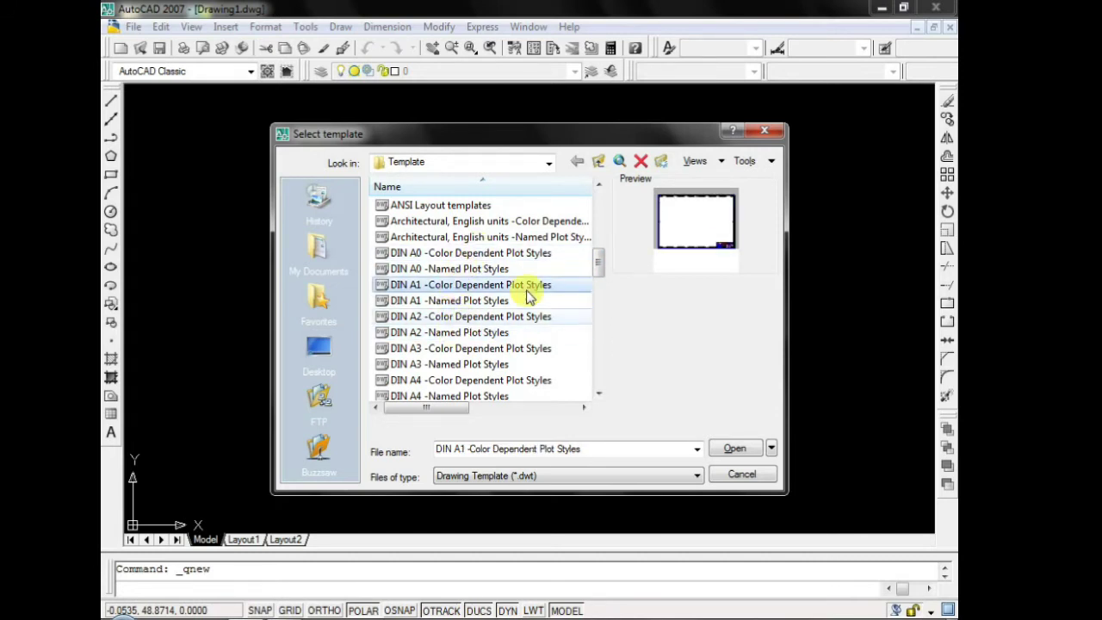
drag(599, 276, 603, 220)
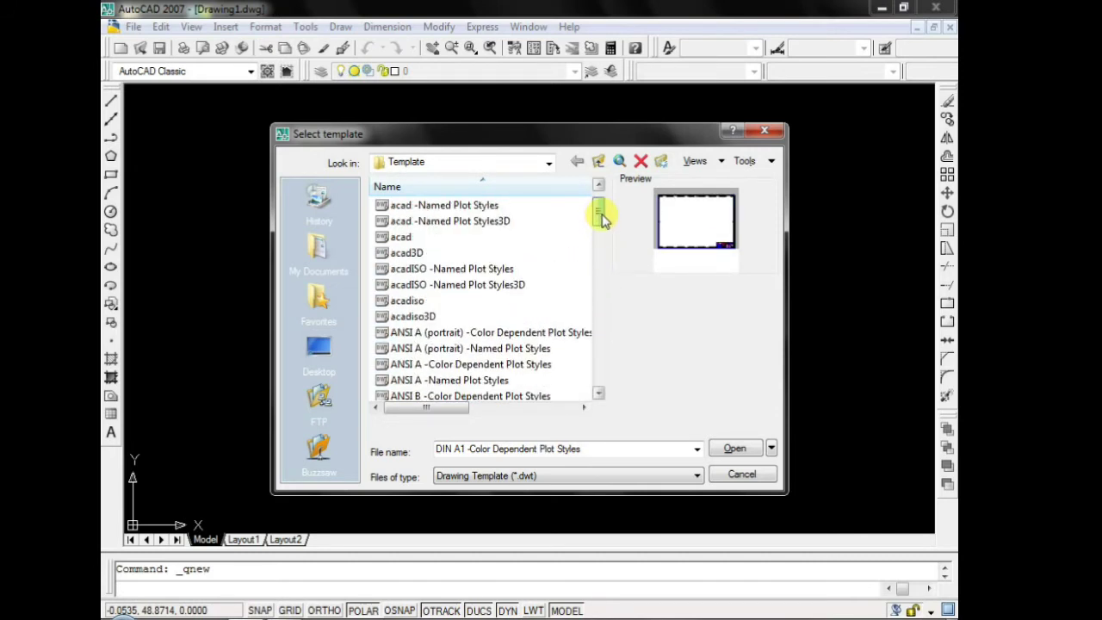
Compare the acad and acad3D template previews and create the new drawing from the acad template.
click(488, 241)
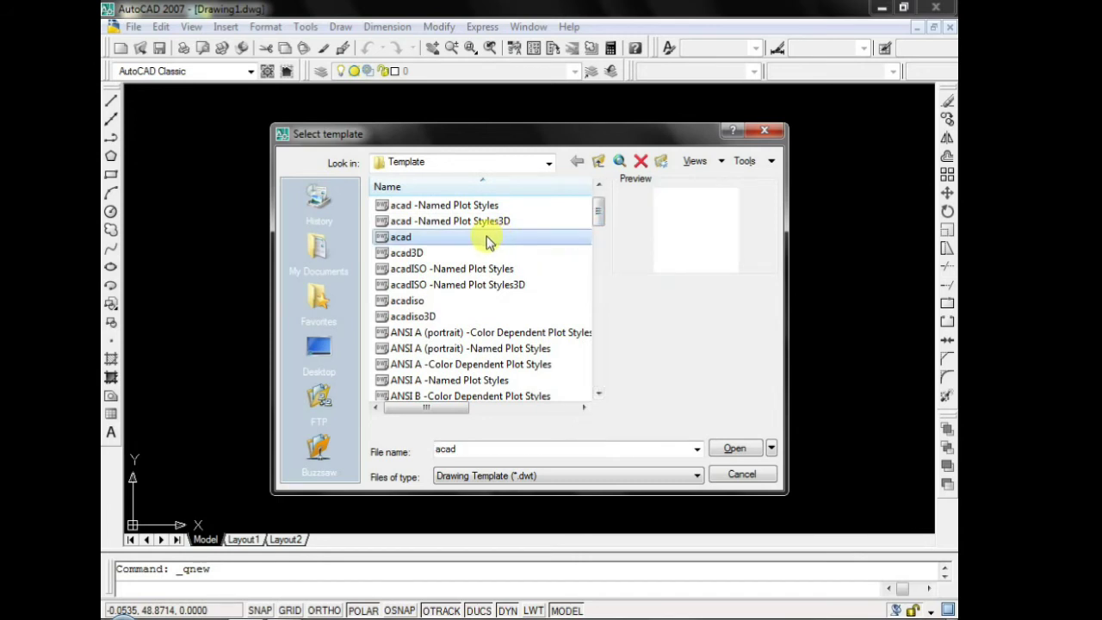
click(456, 254)
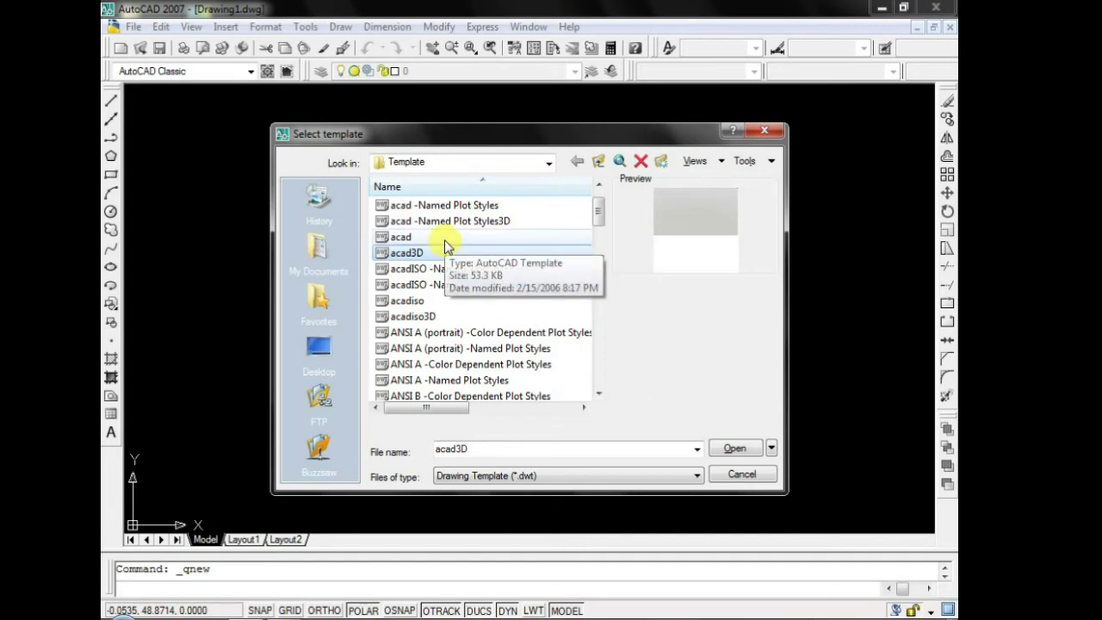
click(454, 242)
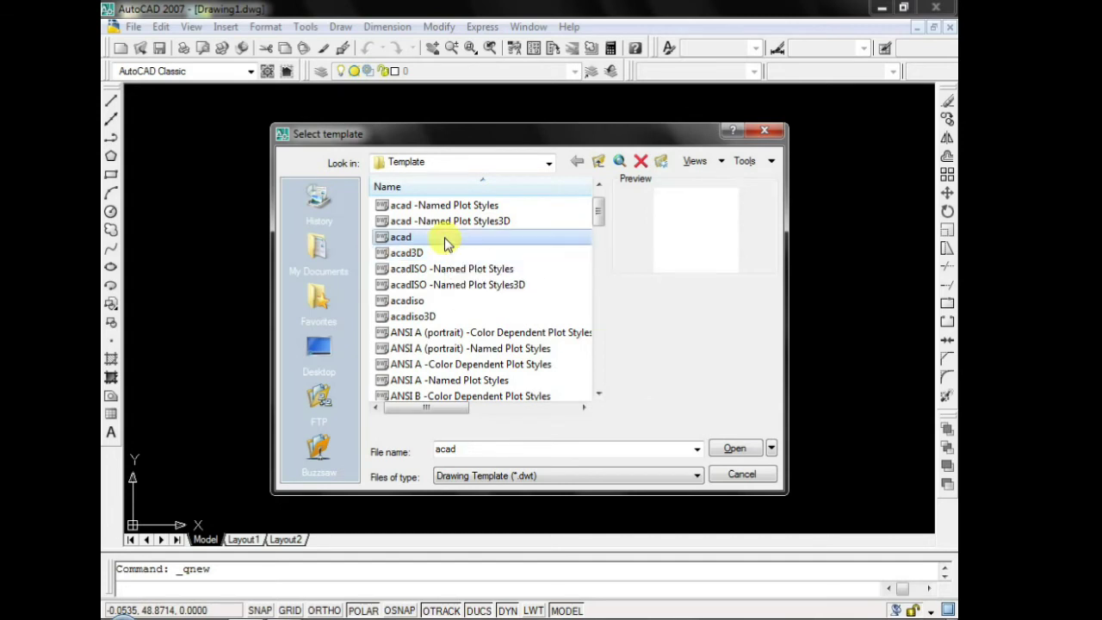
click(722, 449)
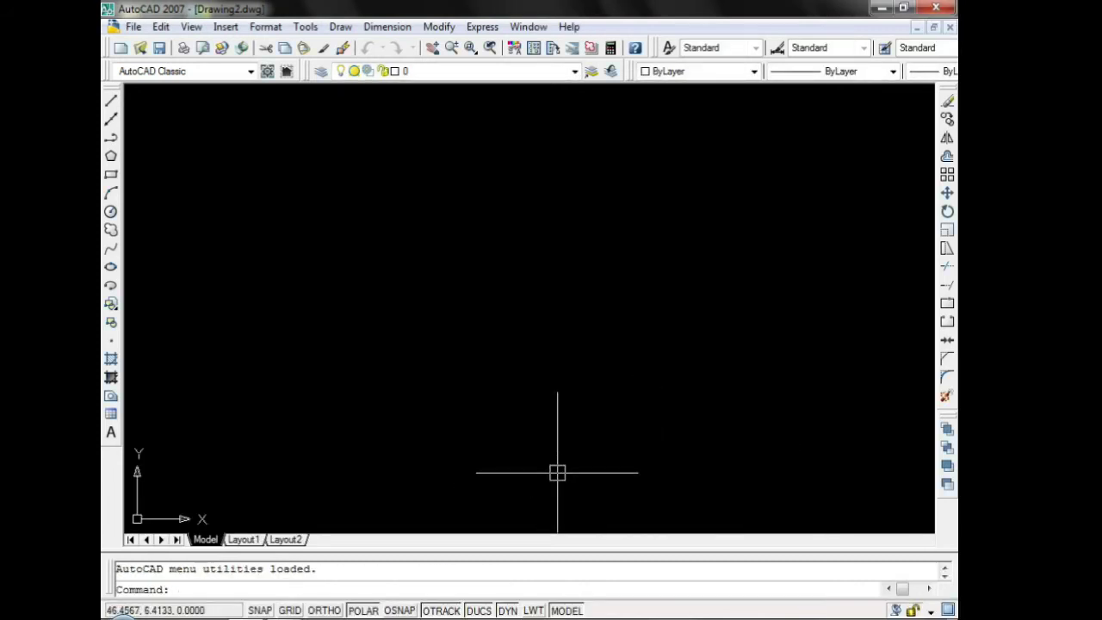
Minimize both open drawing windows and bring Drawing1 back up maximized.
click(918, 28)
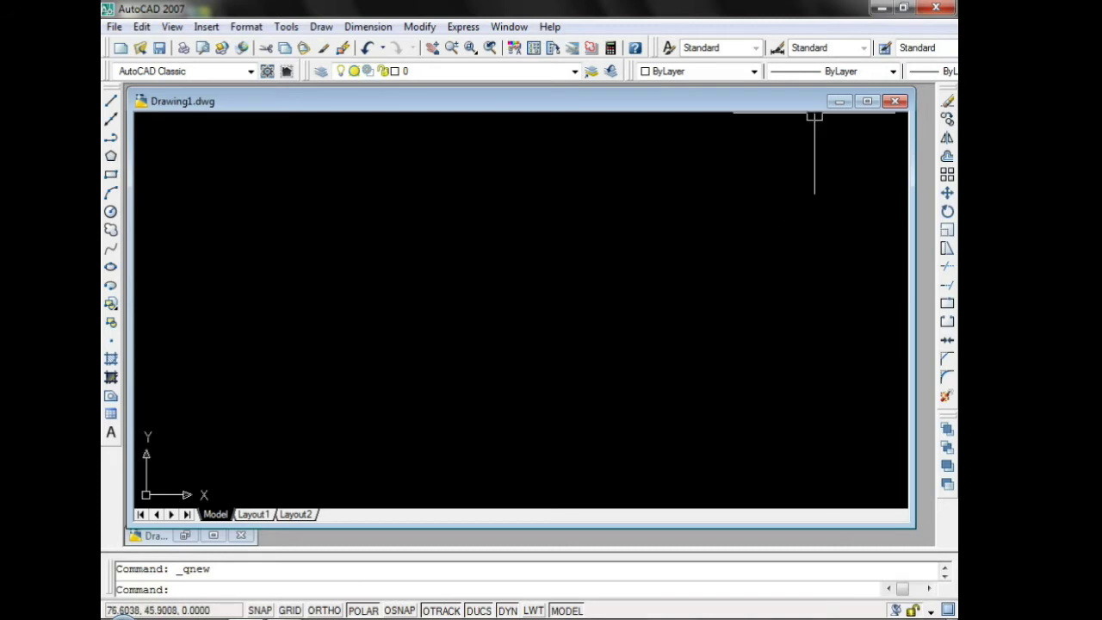
click(839, 102)
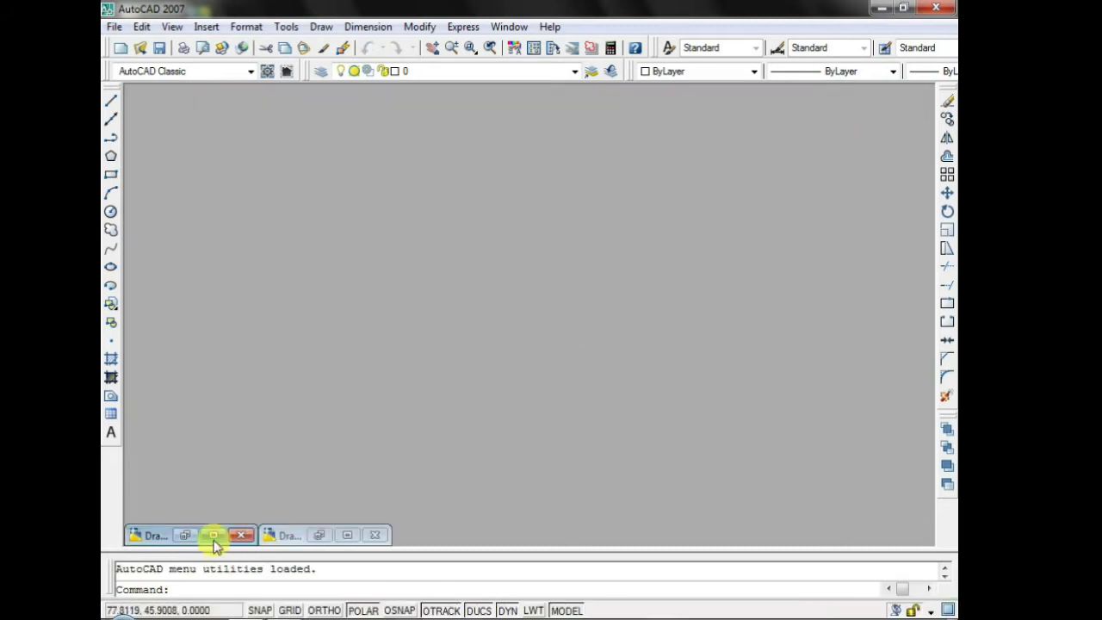
click(349, 536)
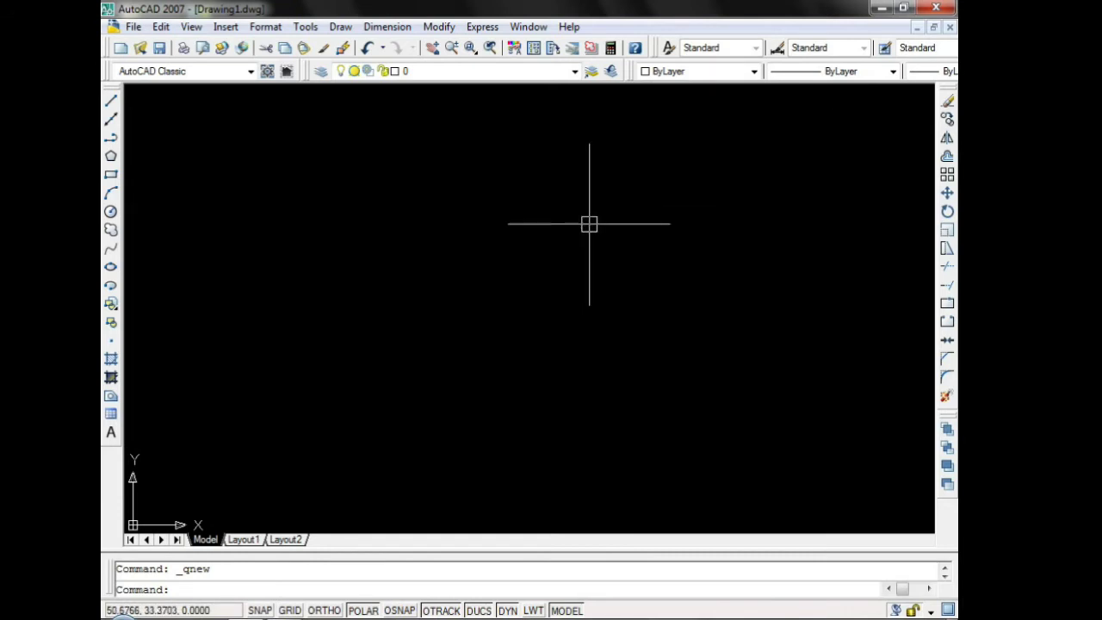
Create two more blank drawings, both based on the acad template.
click(133, 28)
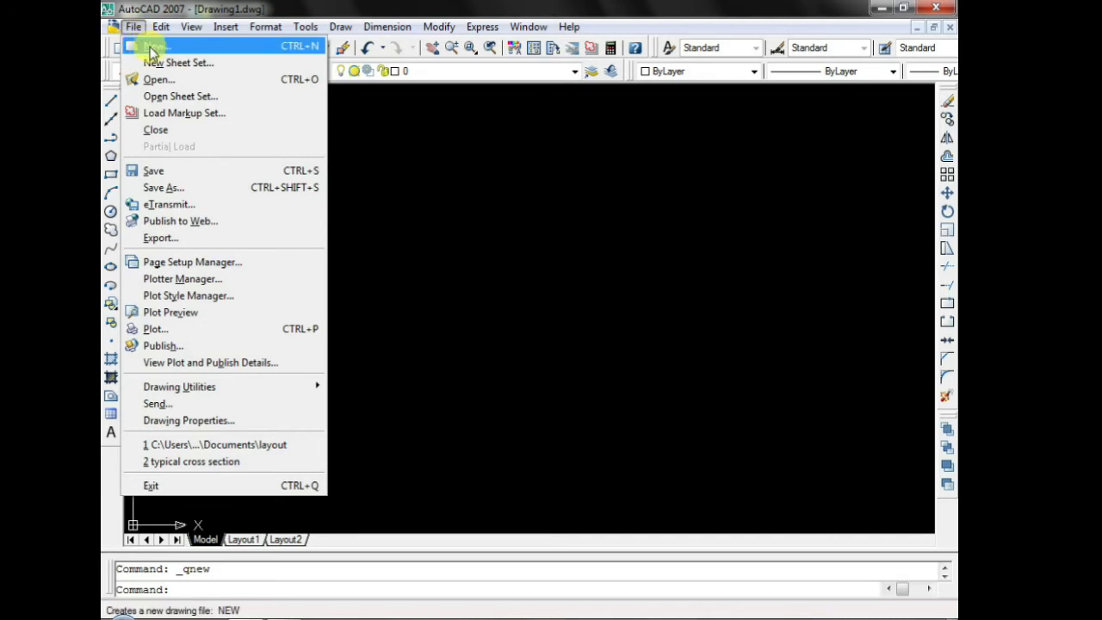
click(145, 48)
click(398, 270)
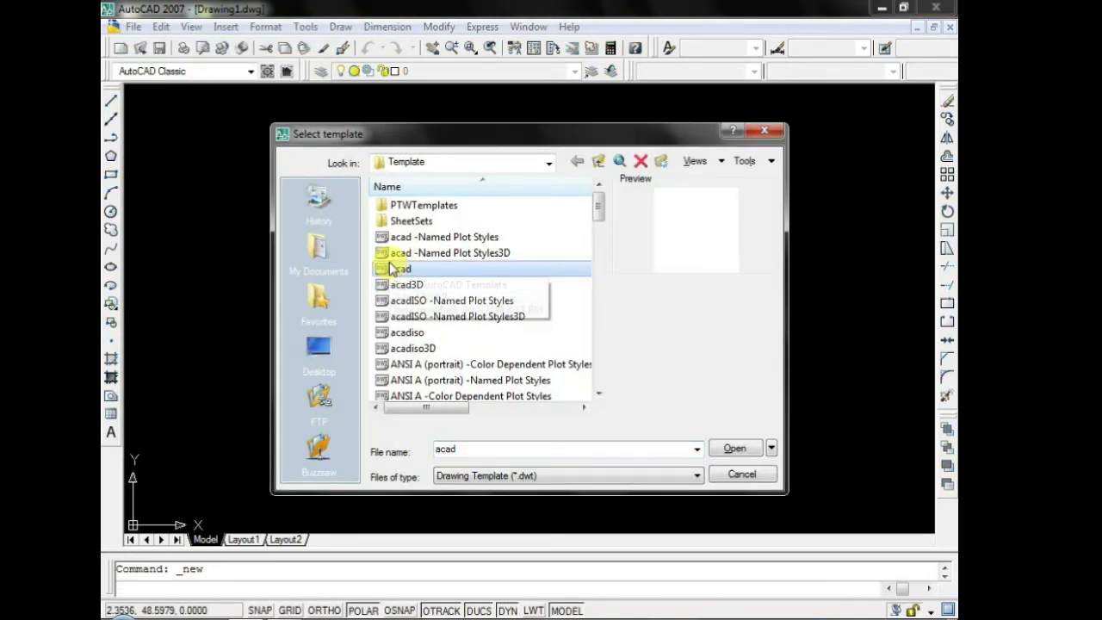
click(732, 448)
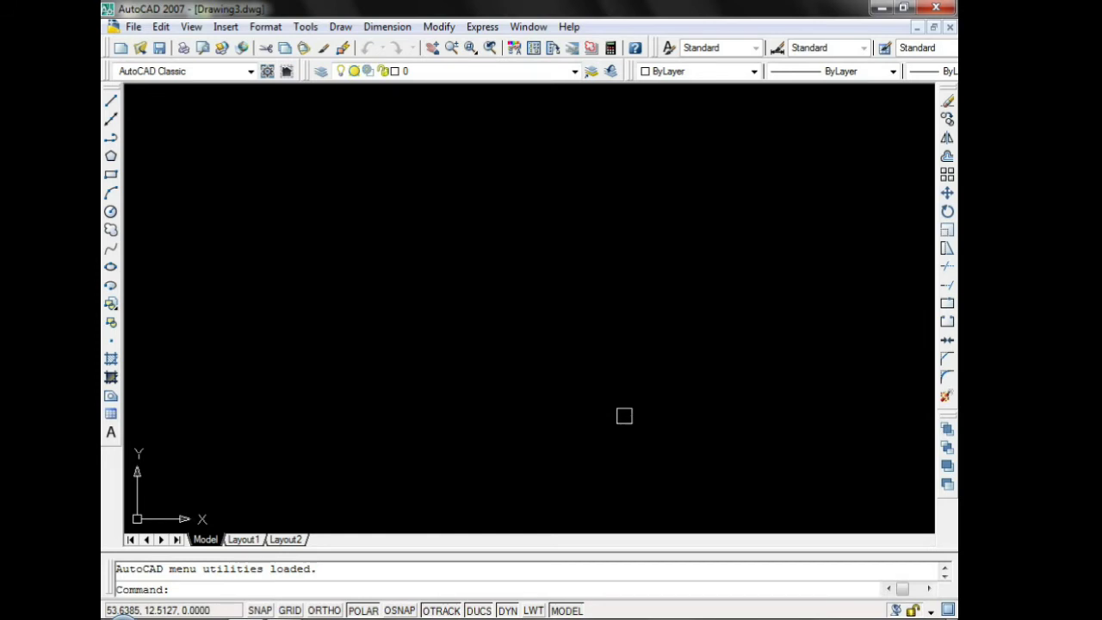
key(ctrl+n)
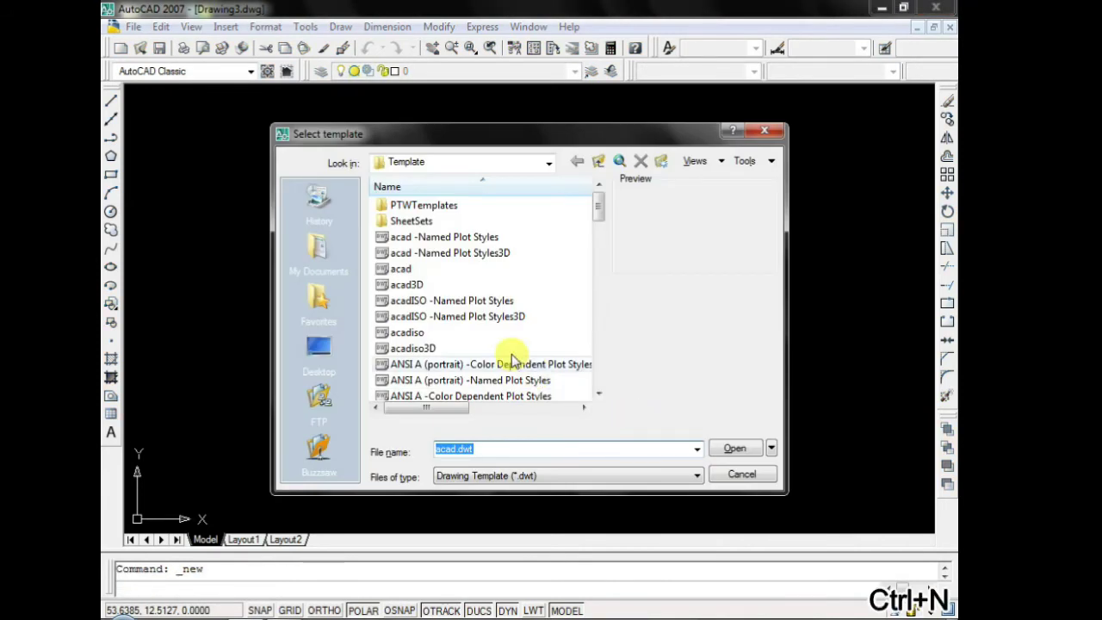
click(739, 453)
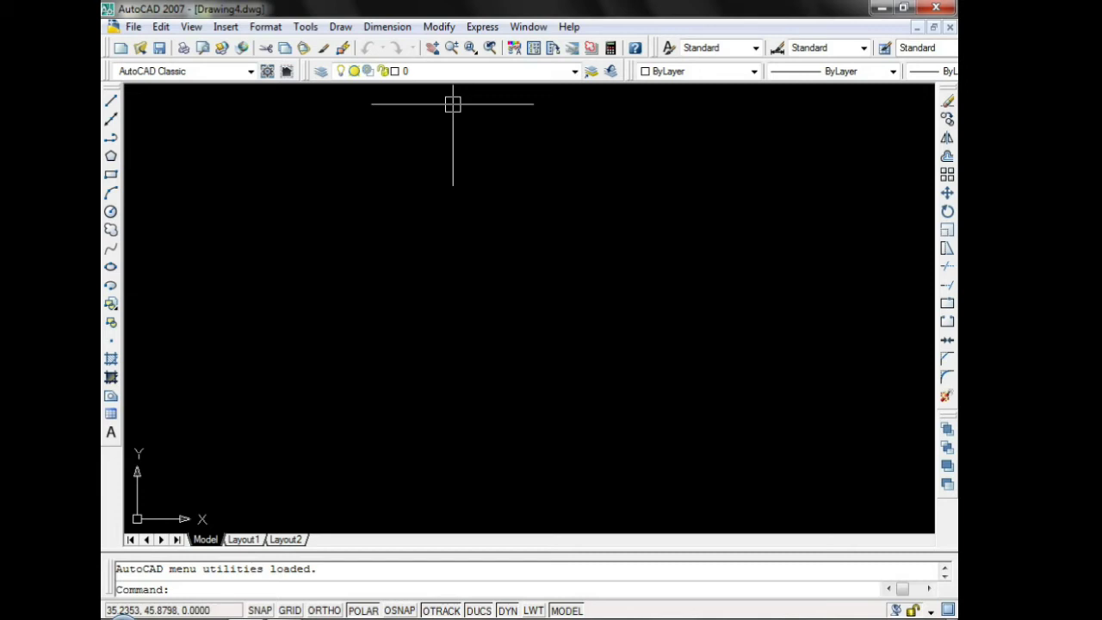
Open the drawing "typical cross section" from the CAD Data folder on New Volume (E:) and inspect its section and table.
click(133, 26)
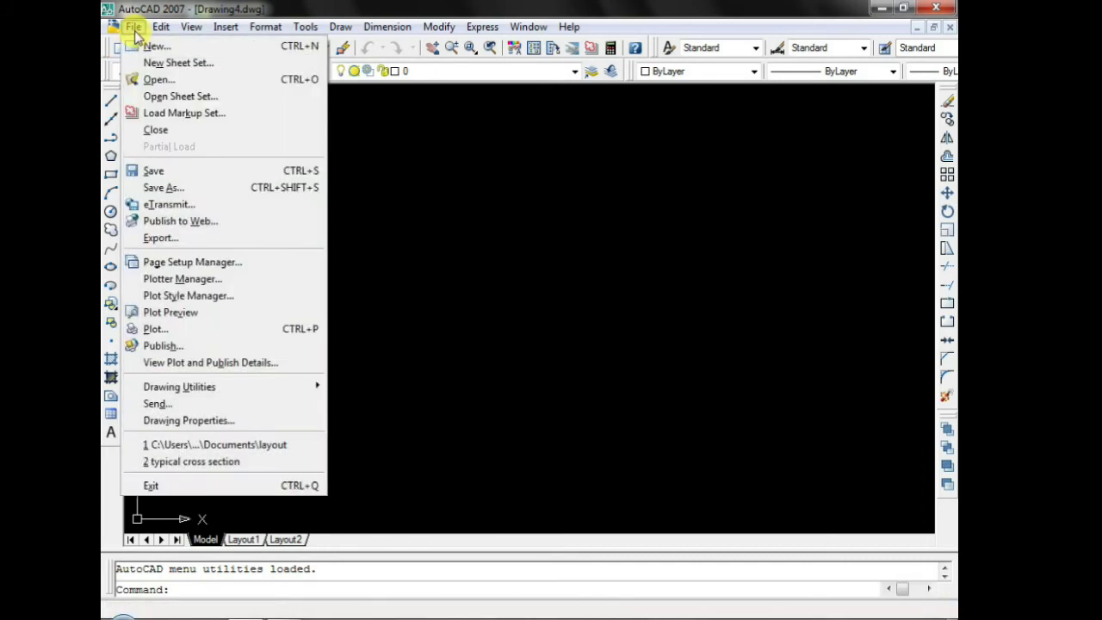
click(167, 80)
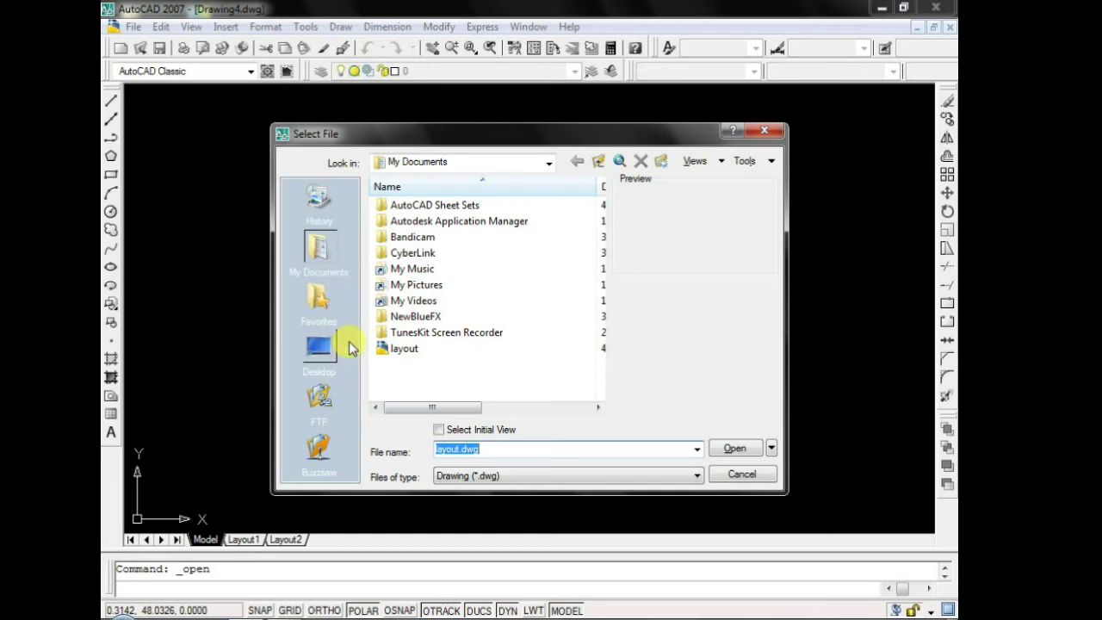
click(547, 163)
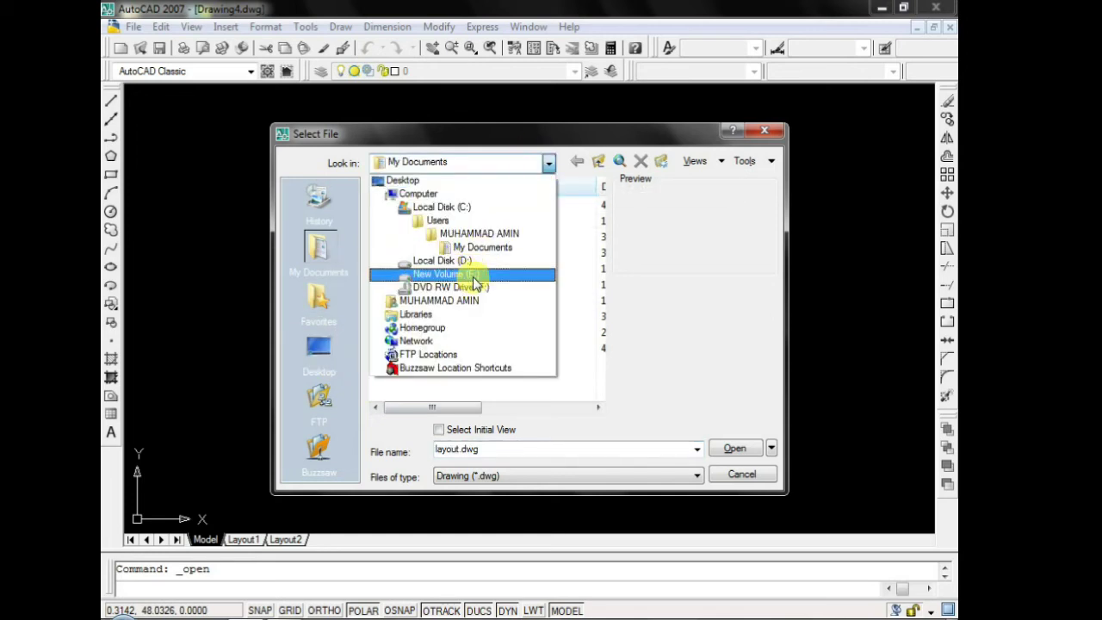
click(468, 275)
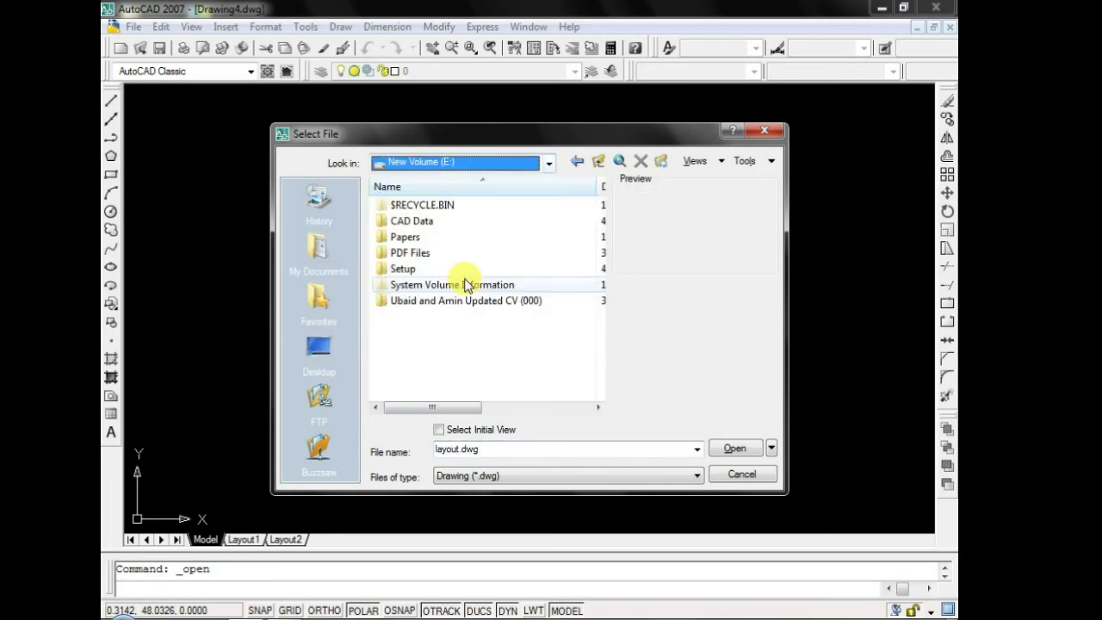
double_click(424, 222)
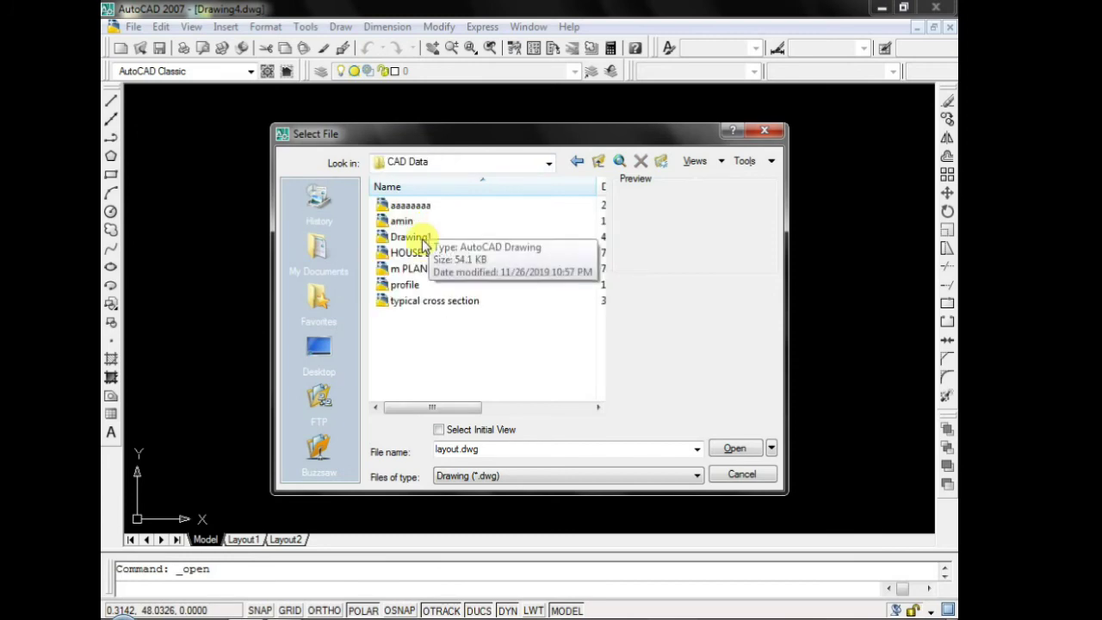
click(403, 301)
click(735, 448)
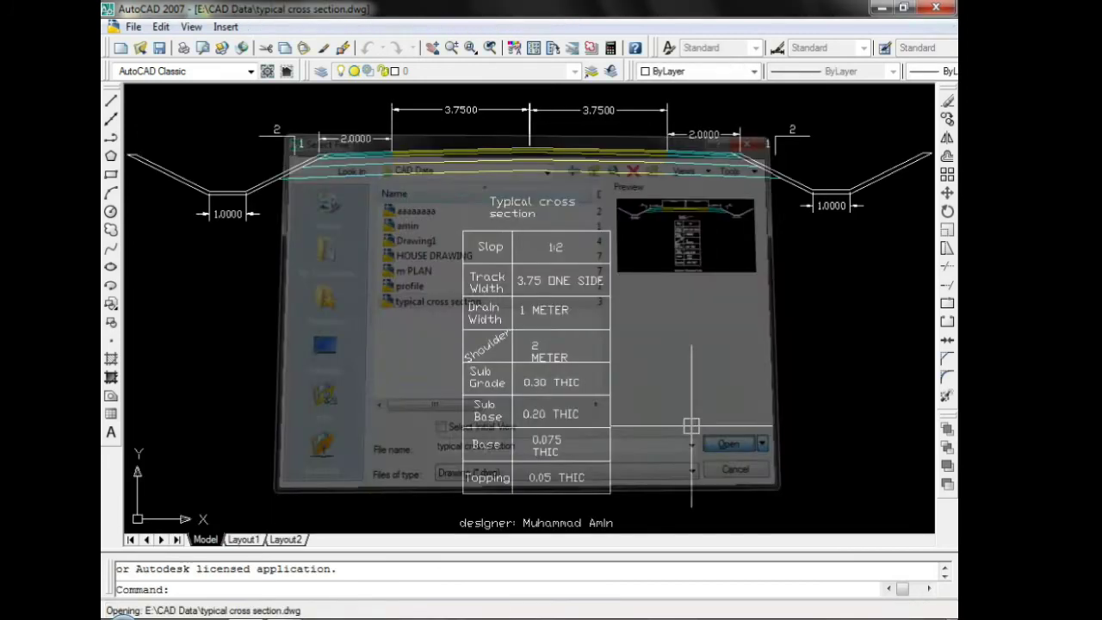
scroll(487, 274, up, 4)
scroll(485, 266, down, 8)
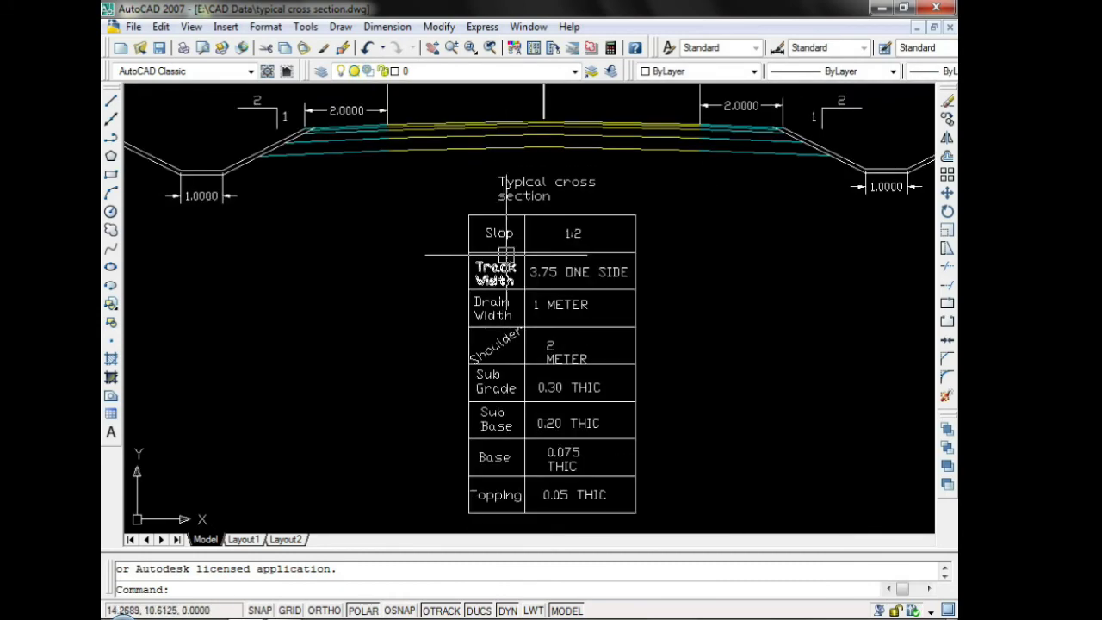
scroll(497, 250, up, 5)
scroll(499, 247, down, 6)
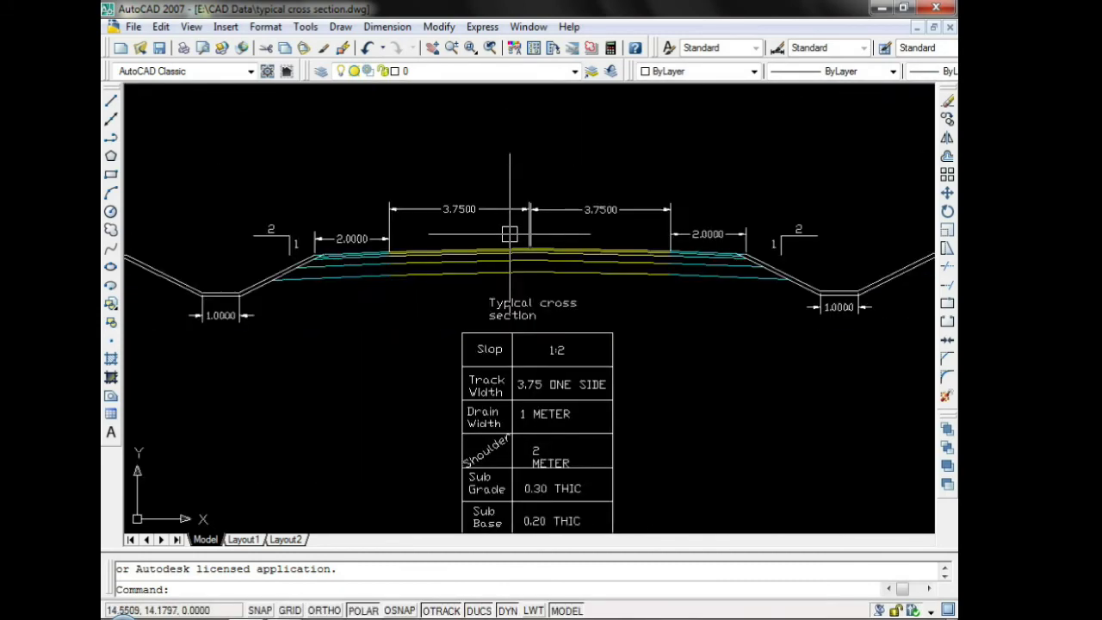
mouse_move(521, 250)
middle_down()
mouse_move(452, 289)
mouse_move(482, 320)
middle_up()
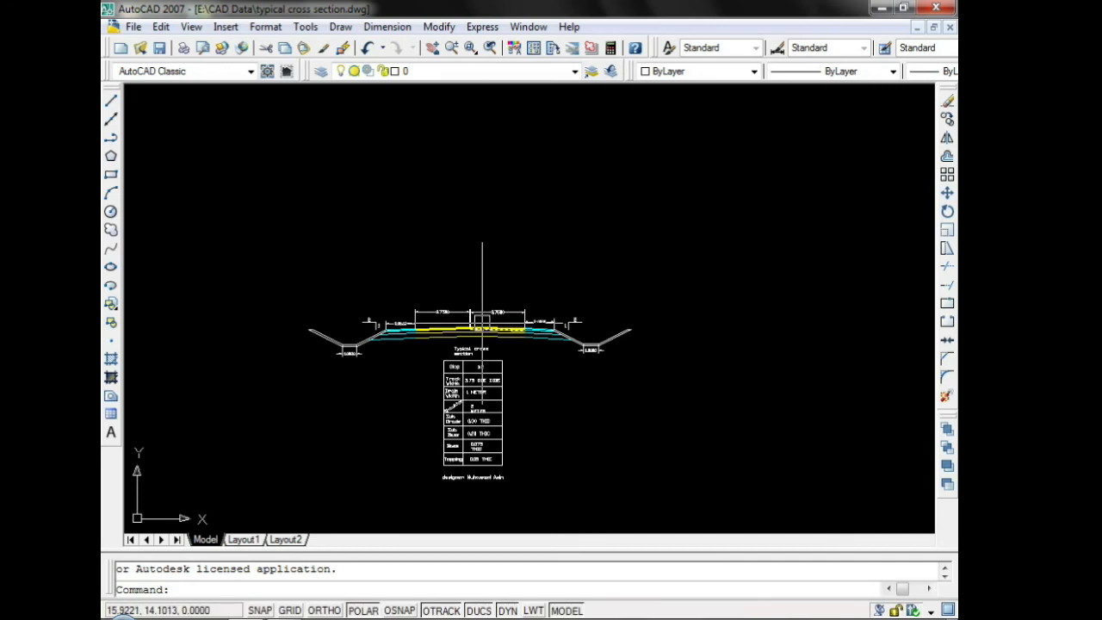
Preview the profile and m PLAN files in CAD Data, and open HOUSE DRAWING to inspect the floor plan.
key(ctrl+o)
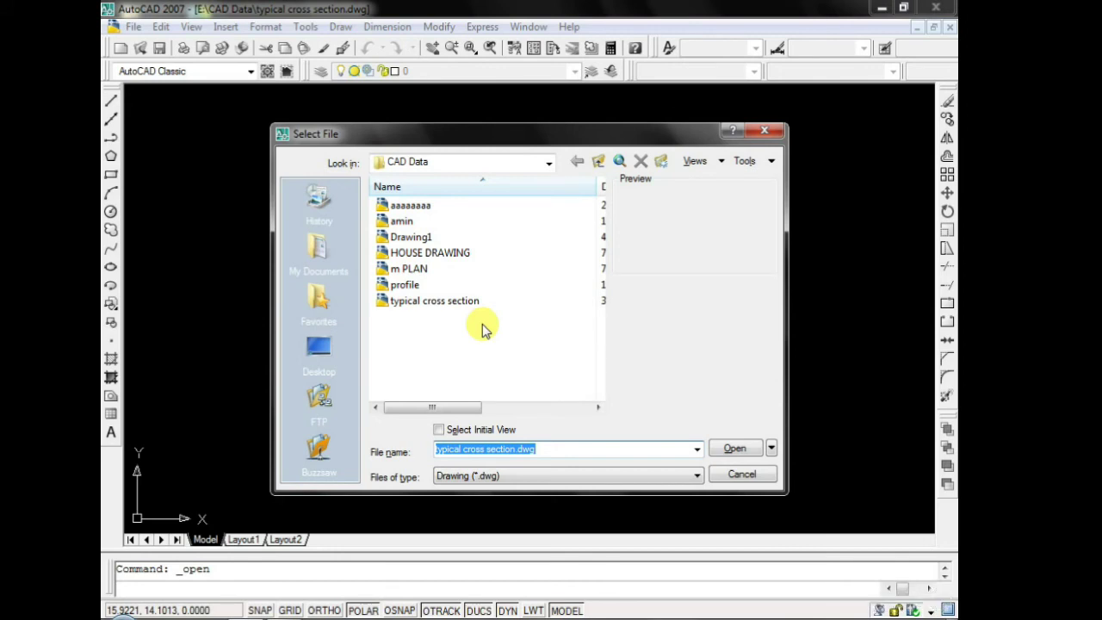
click(407, 285)
click(421, 270)
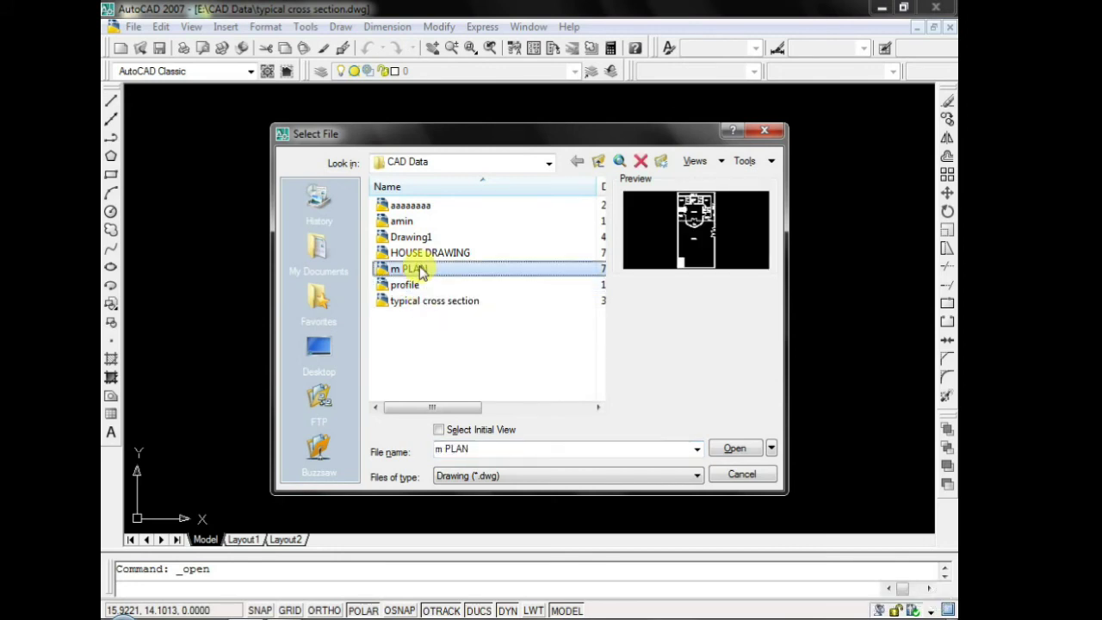
click(415, 252)
click(733, 448)
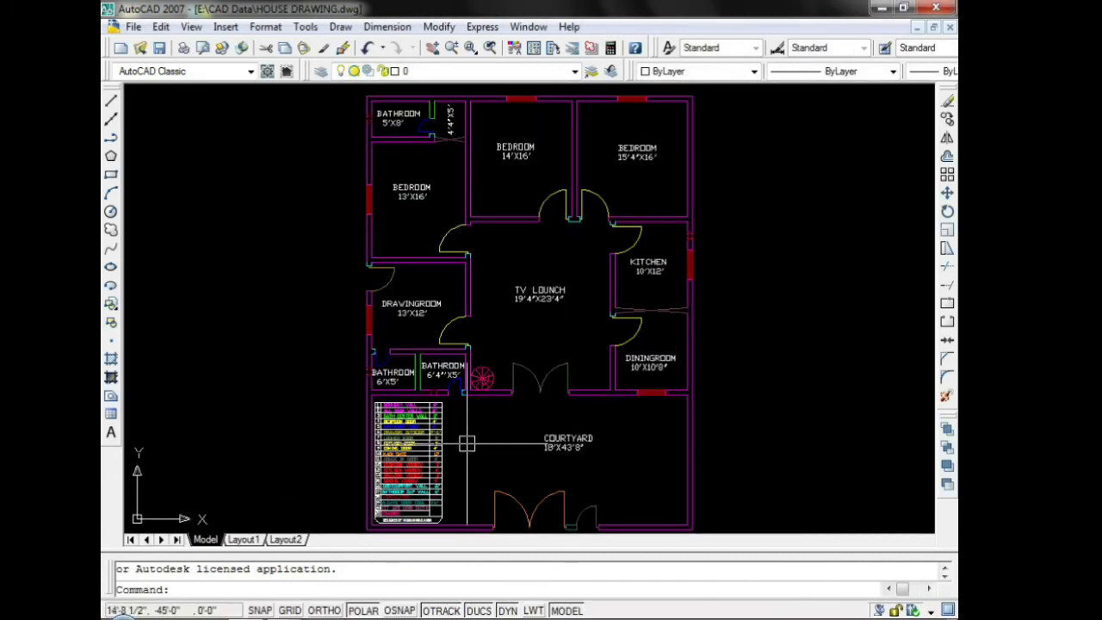
scroll(492, 345, up, 3)
scroll(493, 345, down, 2)
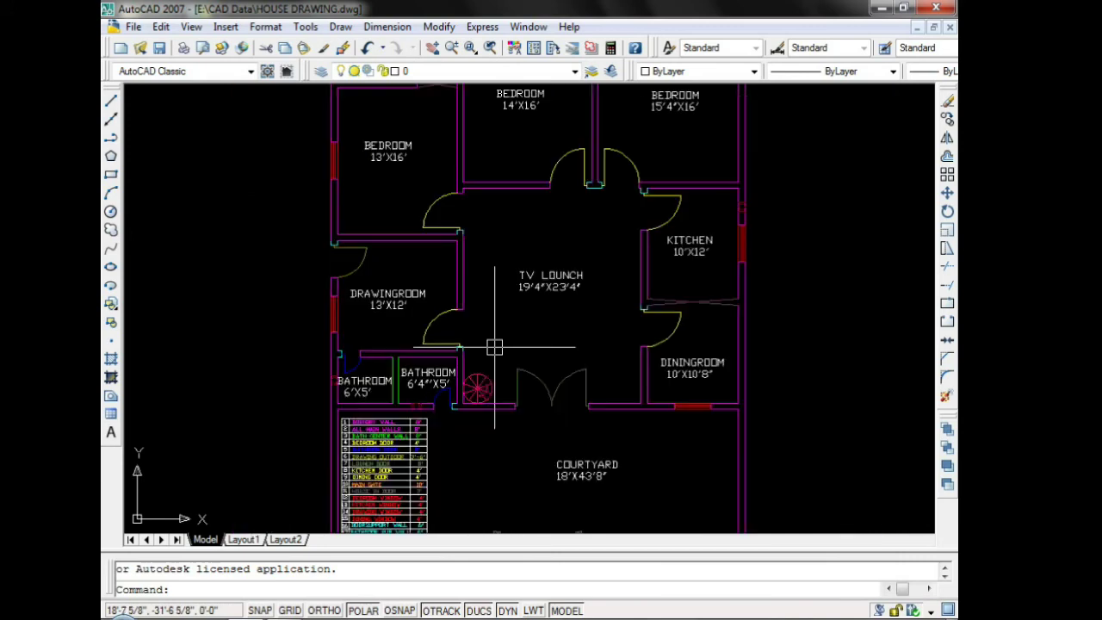
middle_drag(494, 357, 491, 400)
scroll(489, 400, down, 3)
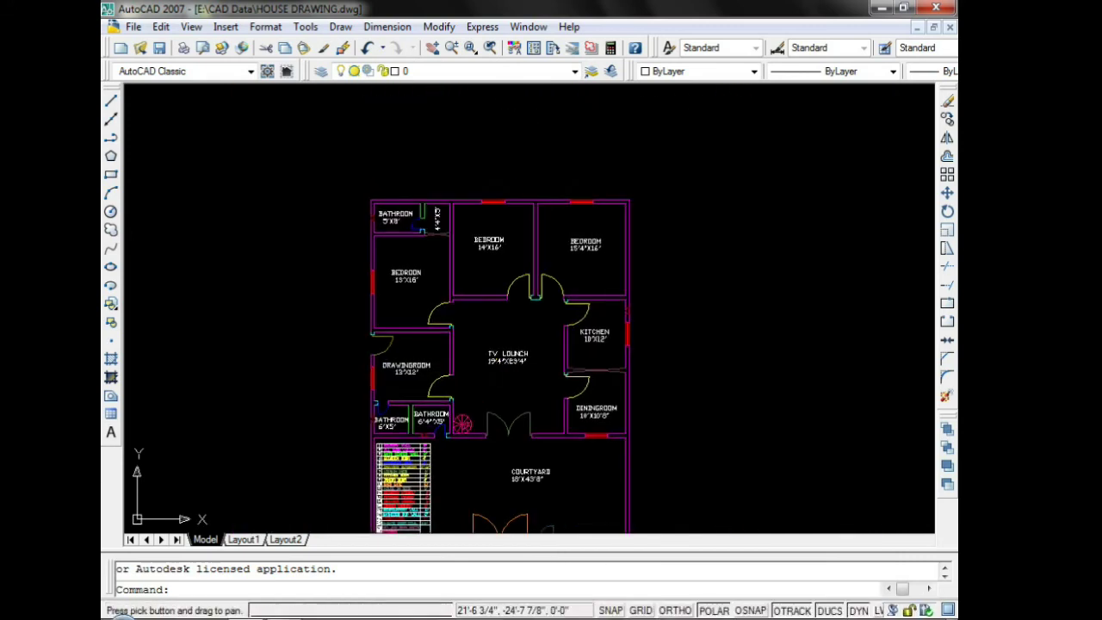
middle_drag(488, 362, 481, 336)
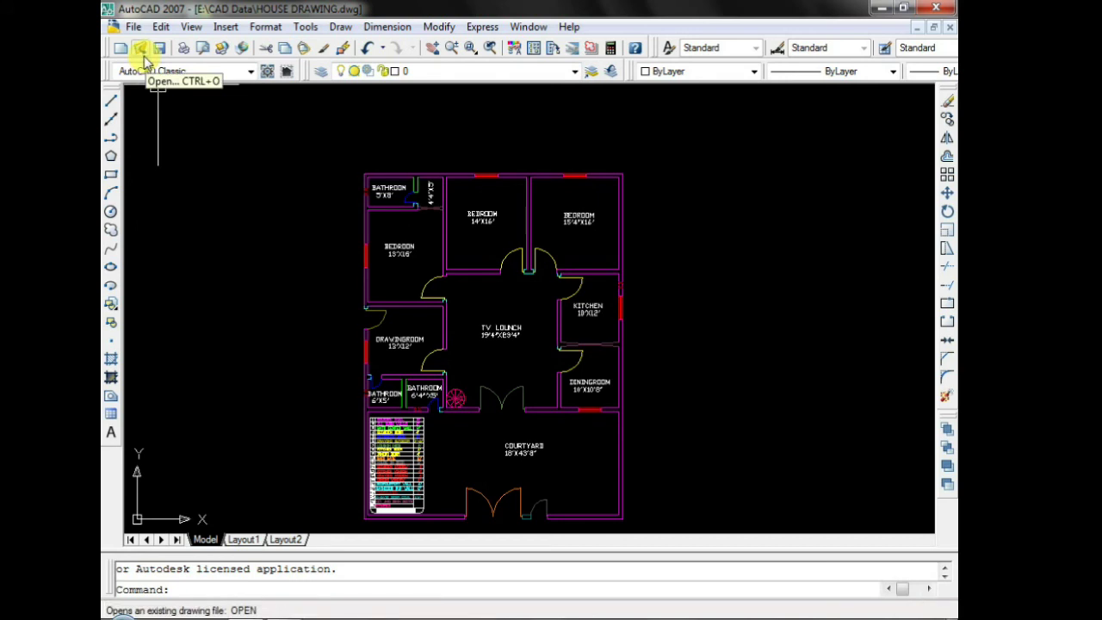
click(134, 27)
click(377, 111)
click(327, 157)
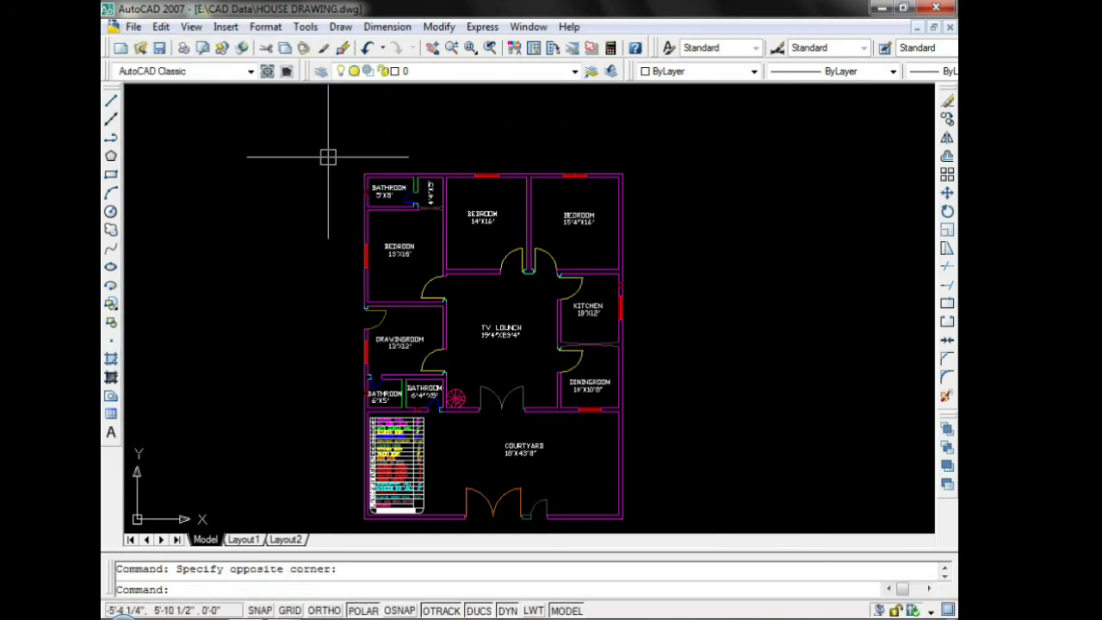